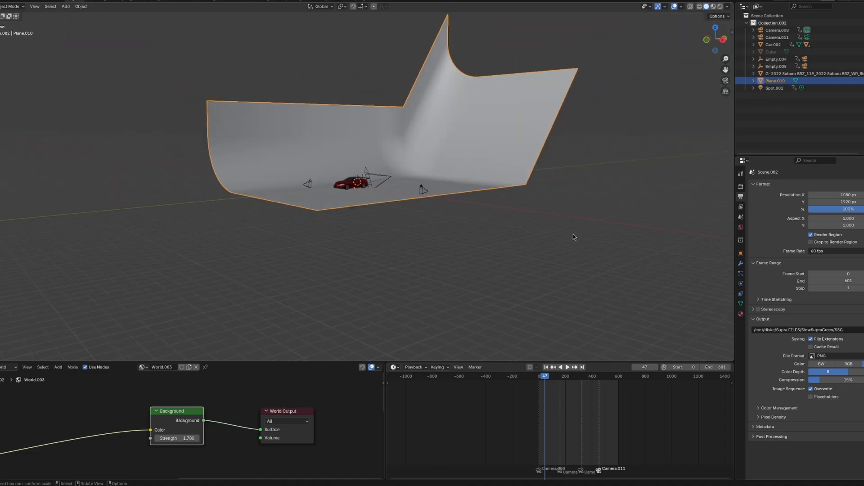
- Examine the red car, the cameras around it and the curved studio backdrop from near and far
scroll(575, 246, up, 2)
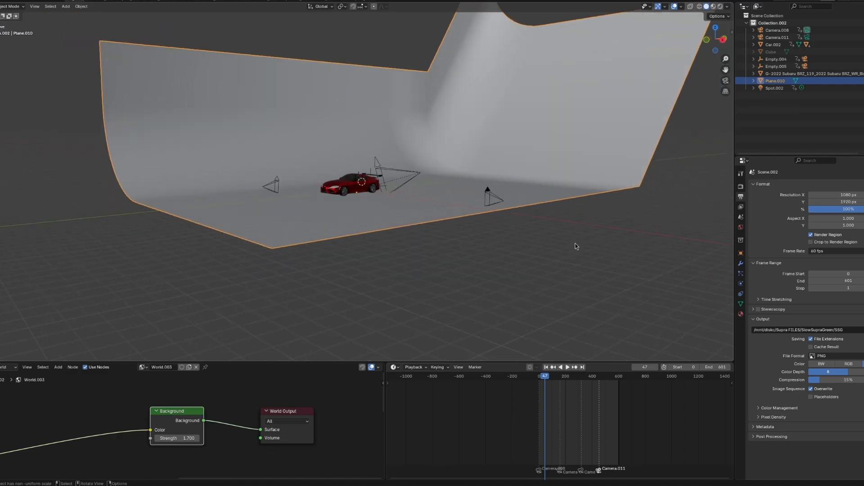
scroll(575, 246, up, 2)
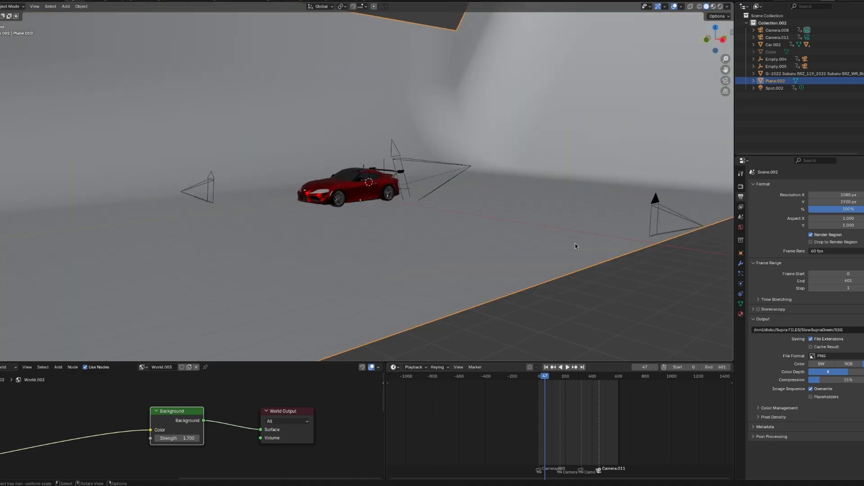
scroll(575, 244, down, 2)
scroll(574, 244, up, 5)
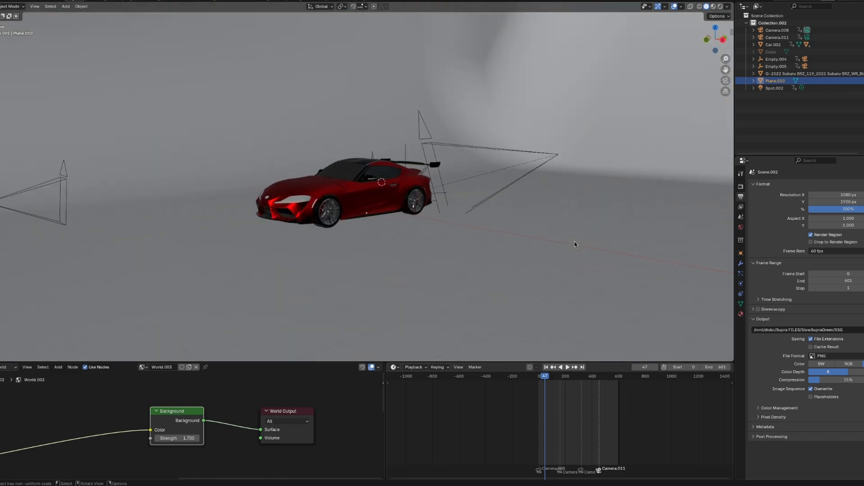
scroll(574, 243, down, 3)
scroll(574, 245, up, 4)
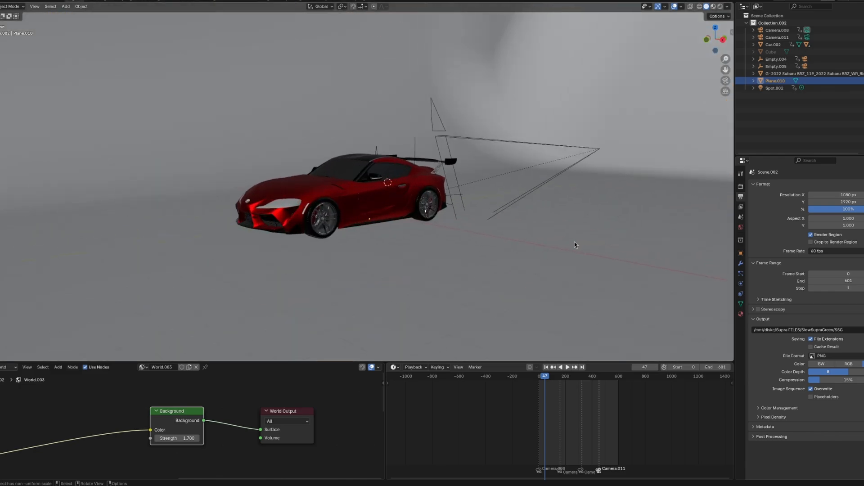
scroll(575, 244, down, 2)
scroll(574, 242, down, 4)
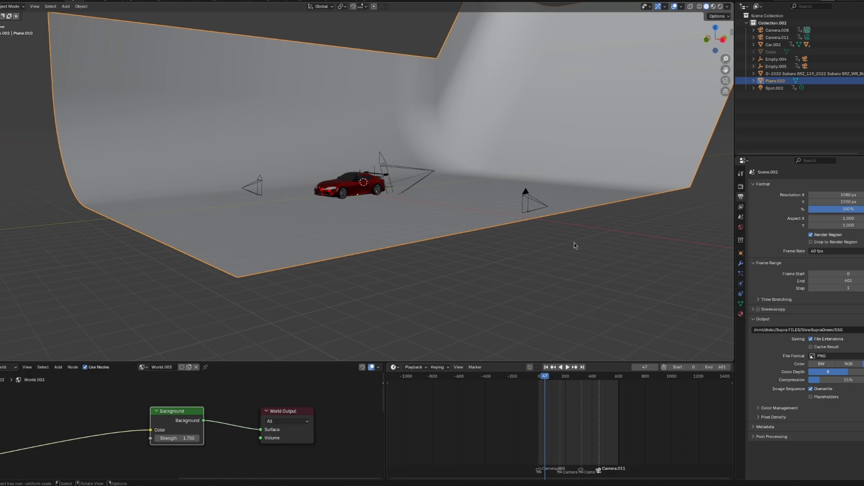
scroll(573, 238, up, 6)
scroll(639, 280, down, 3)
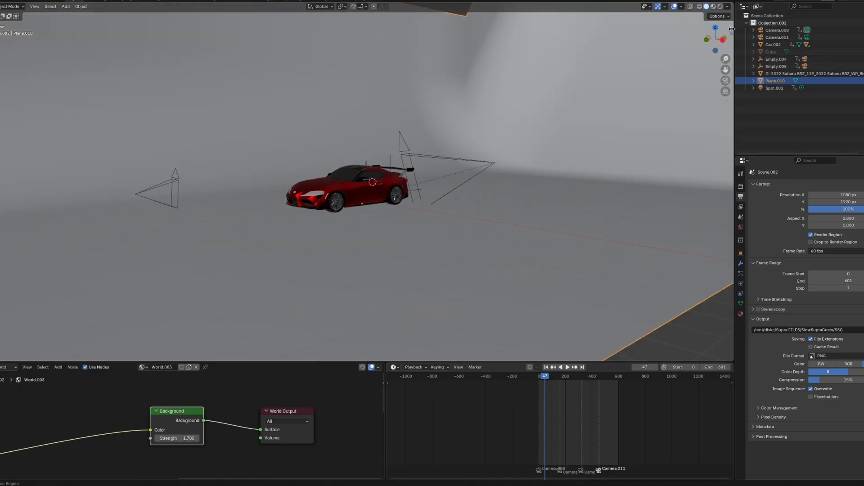
- Show the scene in Material Preview and display the selected backdrop's object material nodes in an enlarged shader editor
click(714, 7)
scroll(505, 300, down, 5)
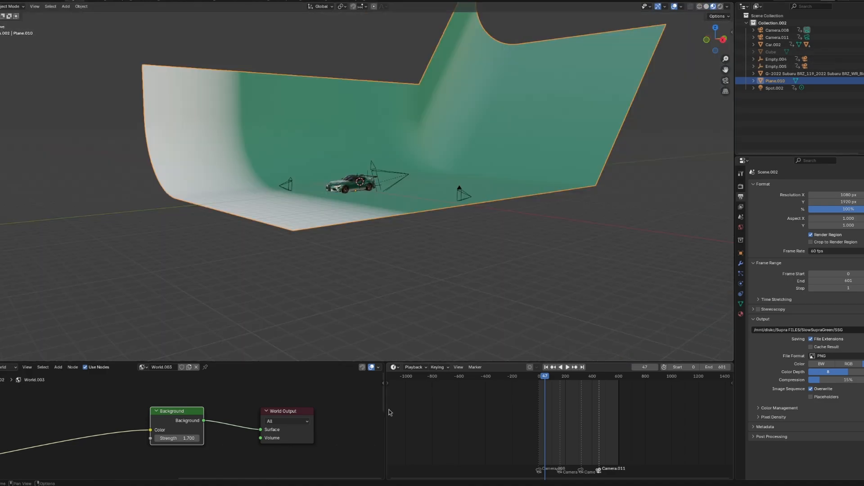
click(6, 367)
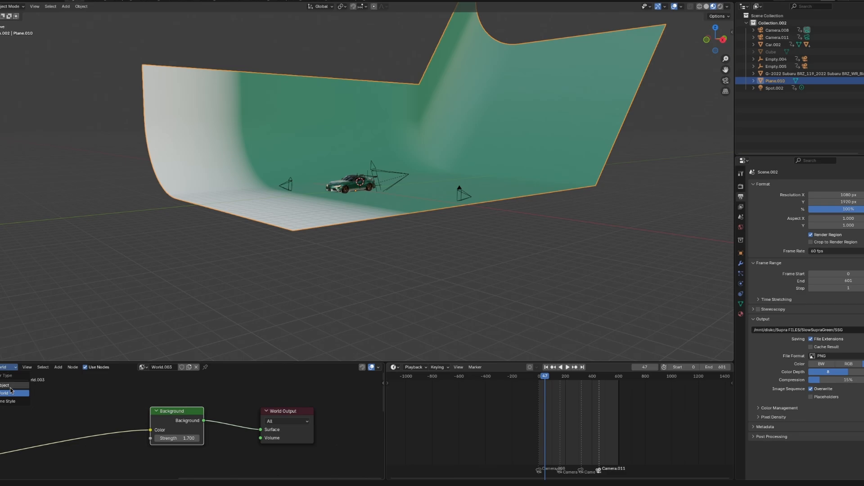
click(5, 385)
drag(252, 361, 253, 232)
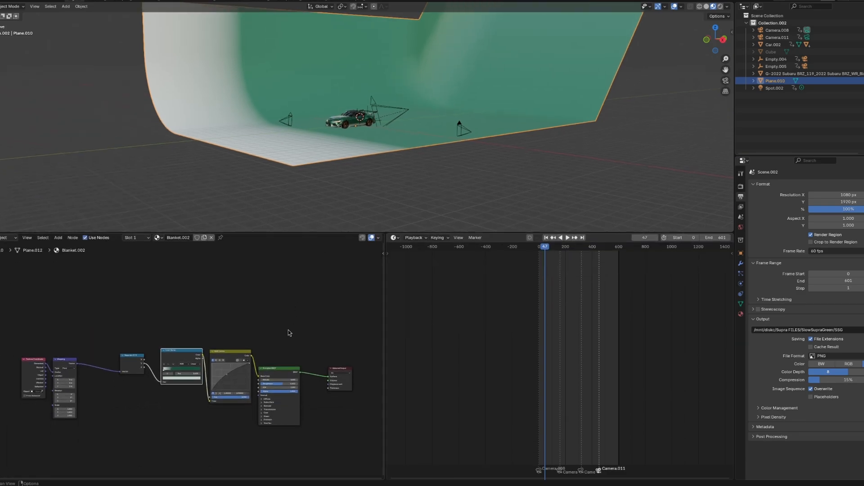
- Examine the backdrop's gradient nodes, from Texture Coordinate and Mapping through Separate XYZ to the Color Ramp and RGB Curves
scroll(293, 359, up, 4)
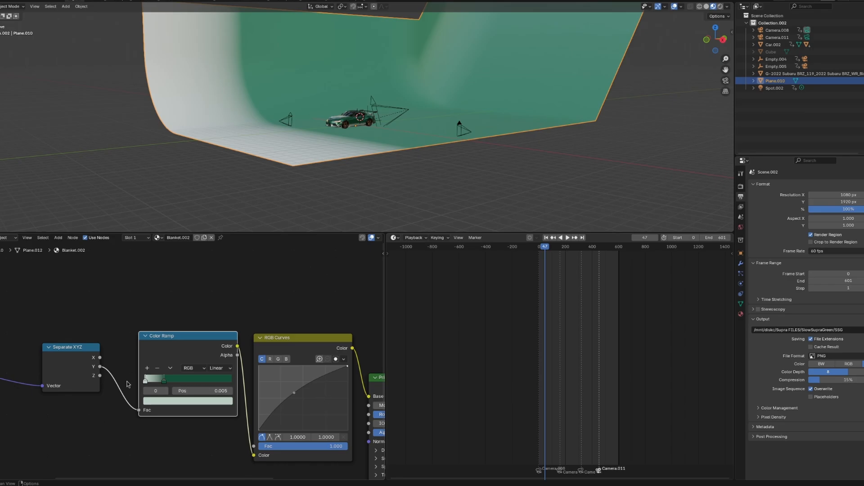
scroll(152, 360, down, 1)
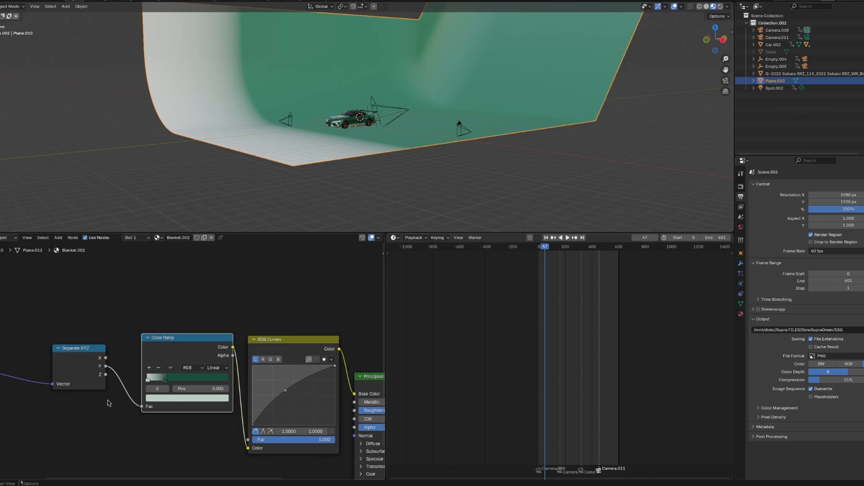
scroll(119, 423, down, 4)
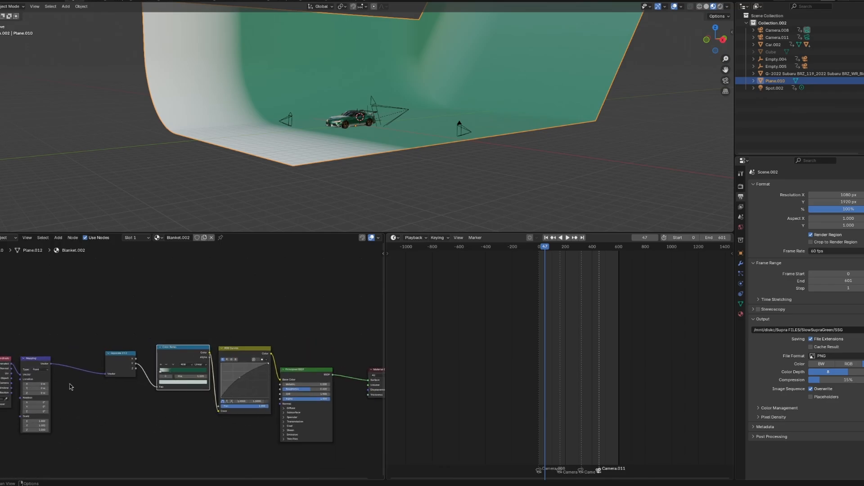
scroll(29, 396, up, 4)
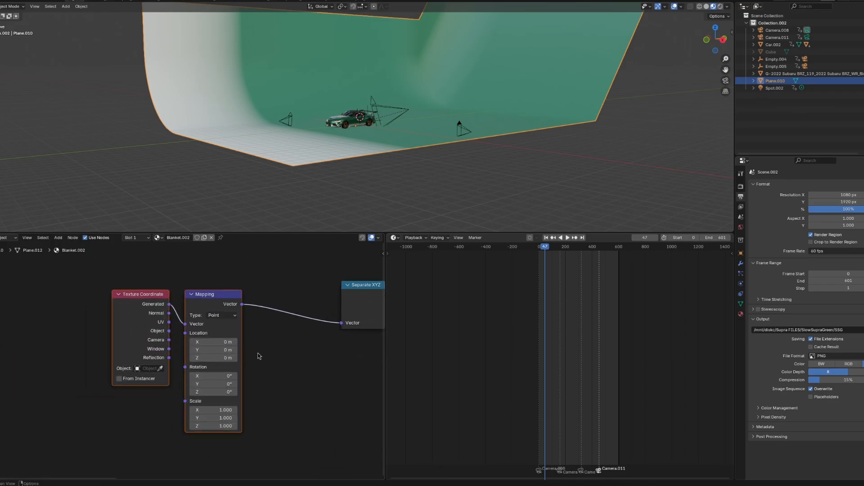
drag(721, 72, 718, 97)
scroll(368, 328, down, 2)
scroll(368, 328, up, 1)
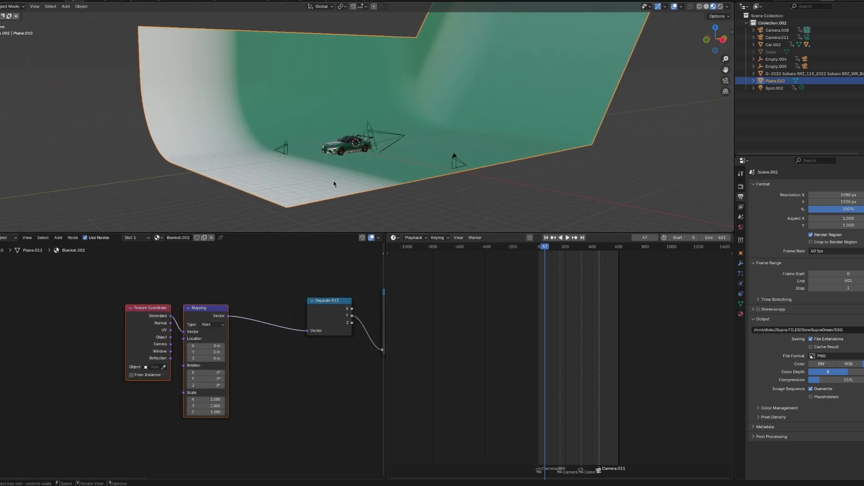
- Try feeding the backdrop's Color Ramp from the Z output of Separate XYZ and restore the Y connection
click(351, 330)
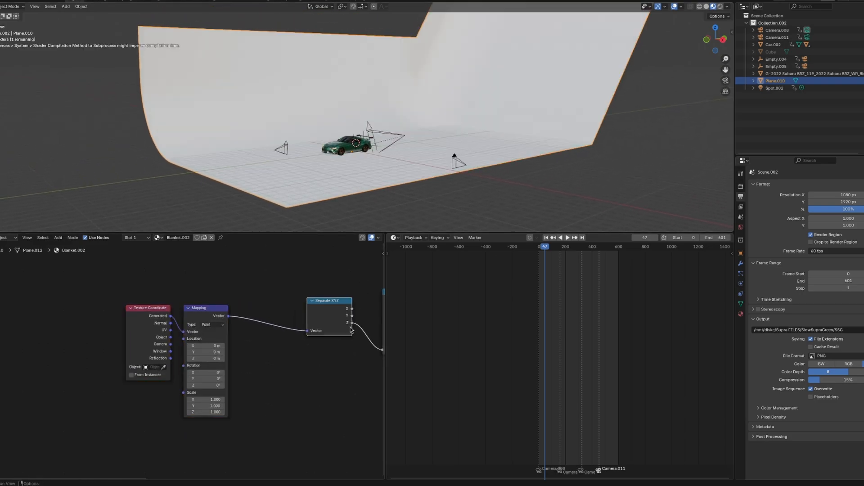
mouse_move(352, 323)
mouse_down()
mouse_move(356, 316)
mouse_move(352, 323)
mouse_up()
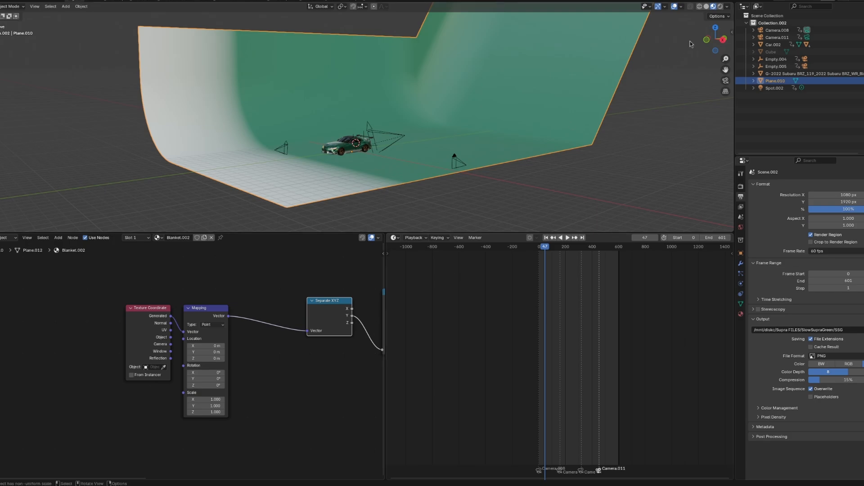
scroll(443, 258, down, 5)
scroll(363, 325, down, 9)
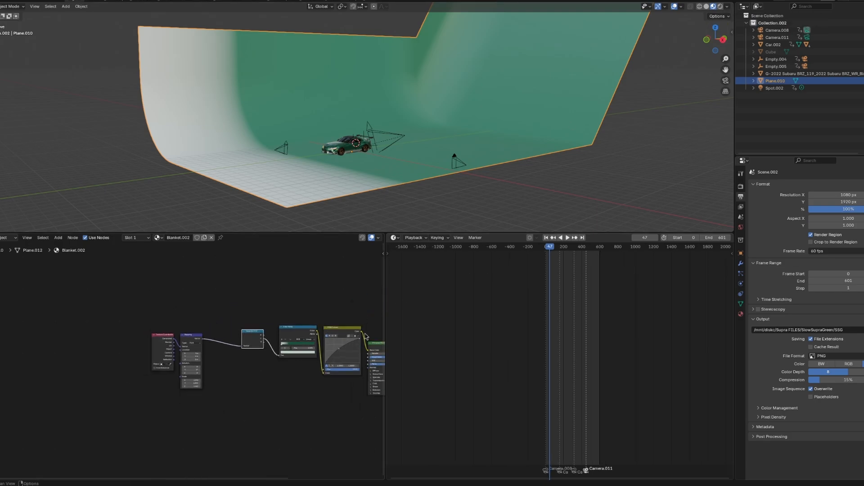
scroll(366, 360, up, 6)
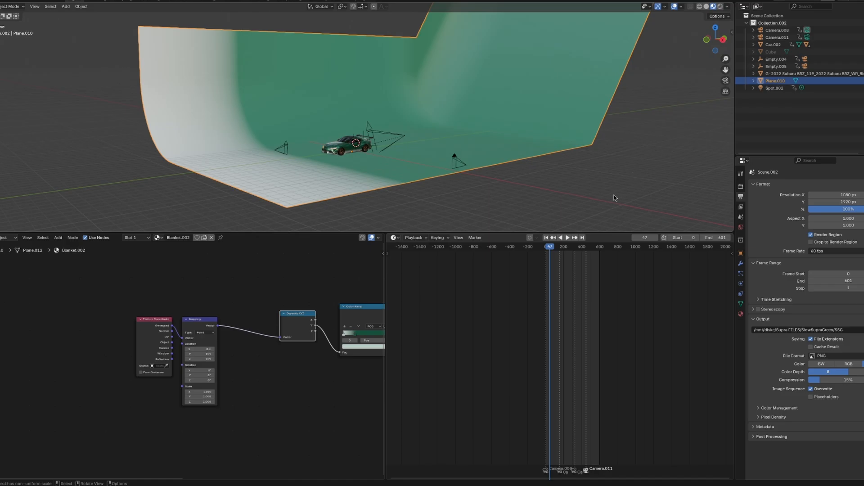
- Select the car and frame it closely in the viewport
scroll(615, 198, up, 4)
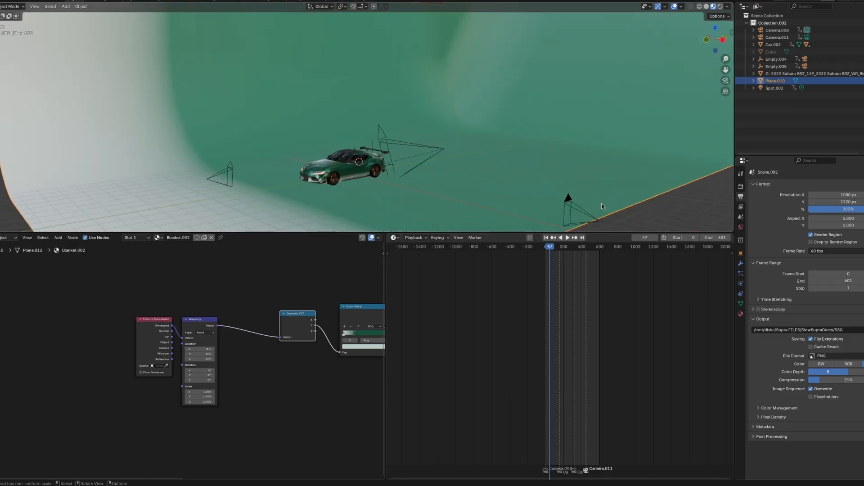
click(369, 165)
key(KP_Decimal)
scroll(484, 104, up, 5)
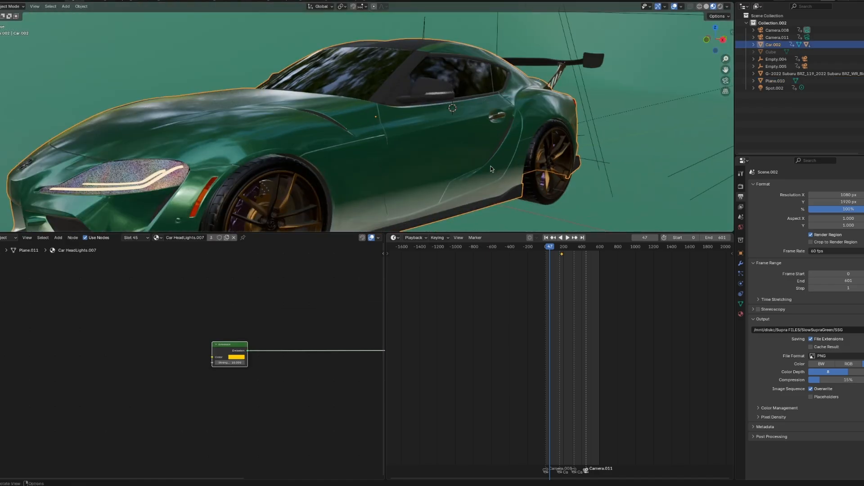
scroll(320, 278, down, 2)
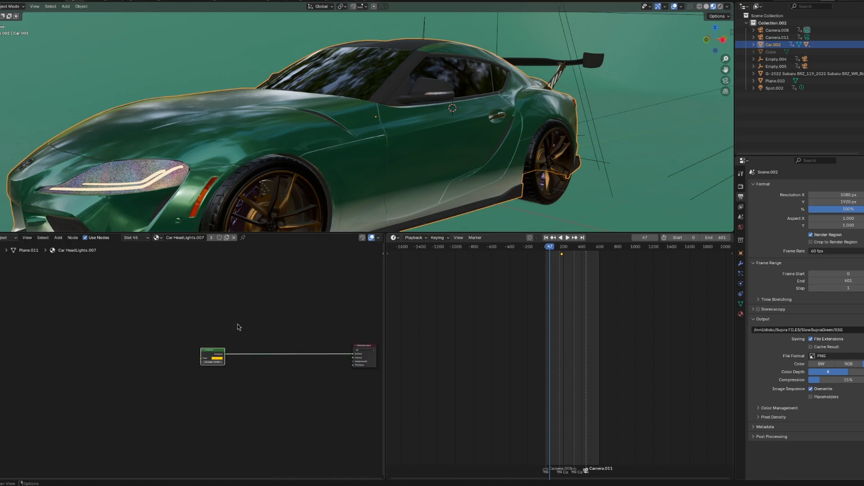
- Choose the car's Car Paint.001 material slot and examine its node tree, including the gradient feeding the base color
click(740, 314)
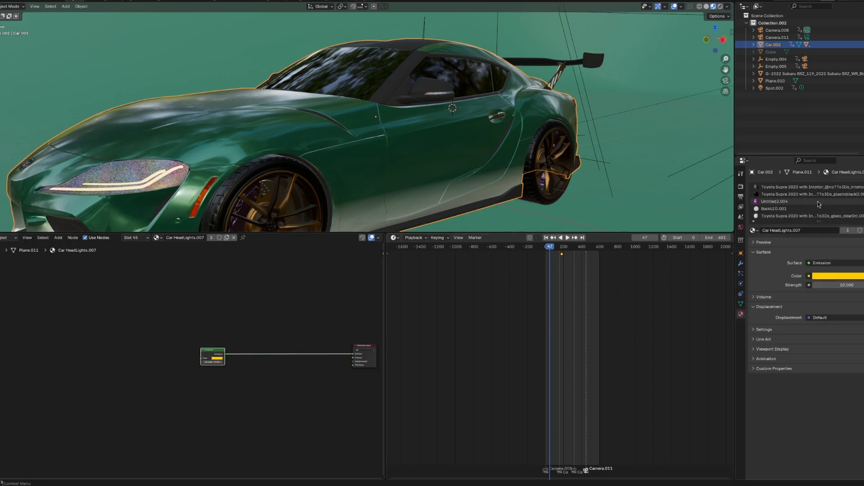
scroll(823, 202, up, 3)
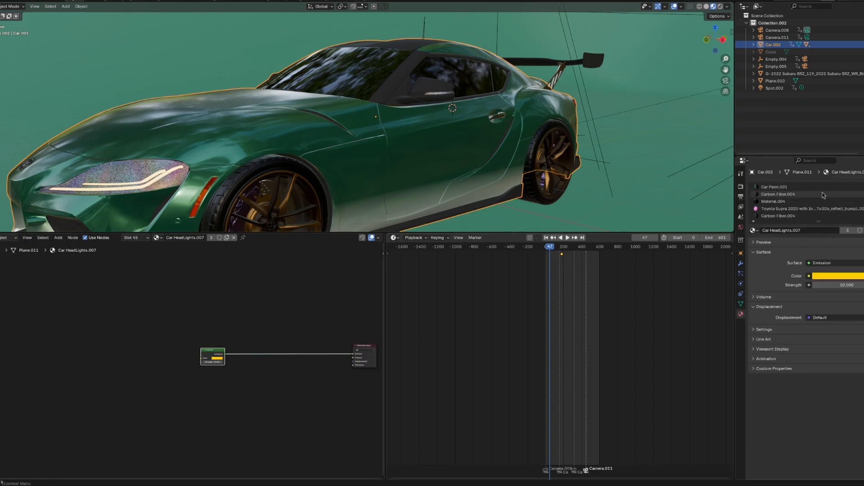
click(822, 188)
scroll(172, 367, down, 7)
scroll(172, 370, up, 13)
scroll(172, 372, down, 7)
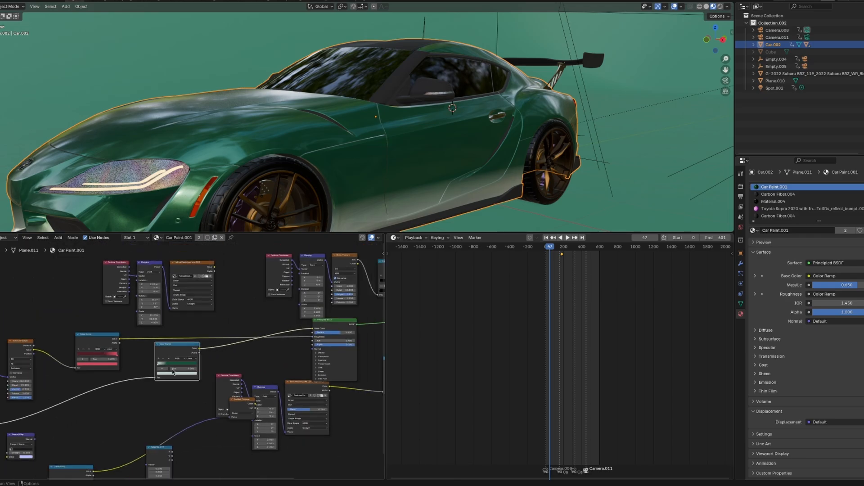
scroll(25, 399, down, 2)
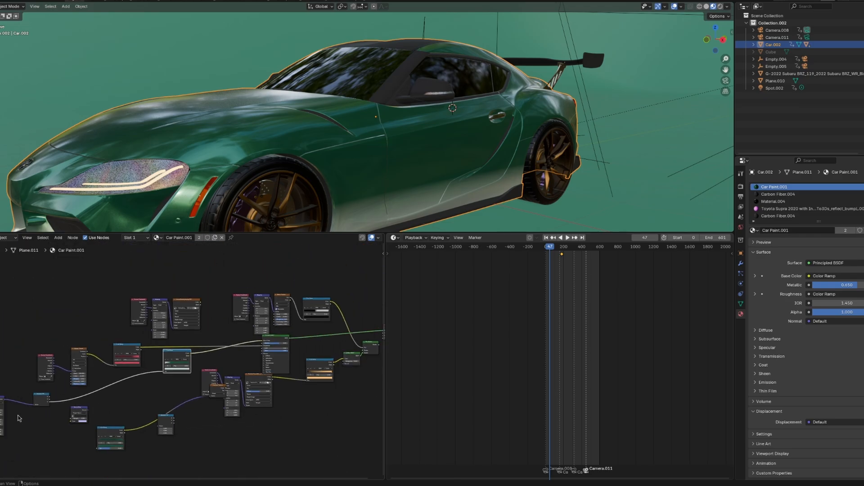
click(184, 389)
- Switch the viewport to Rendered shading and inspect the paint and its light reflections around the car's front and side
scroll(254, 226, down, 5)
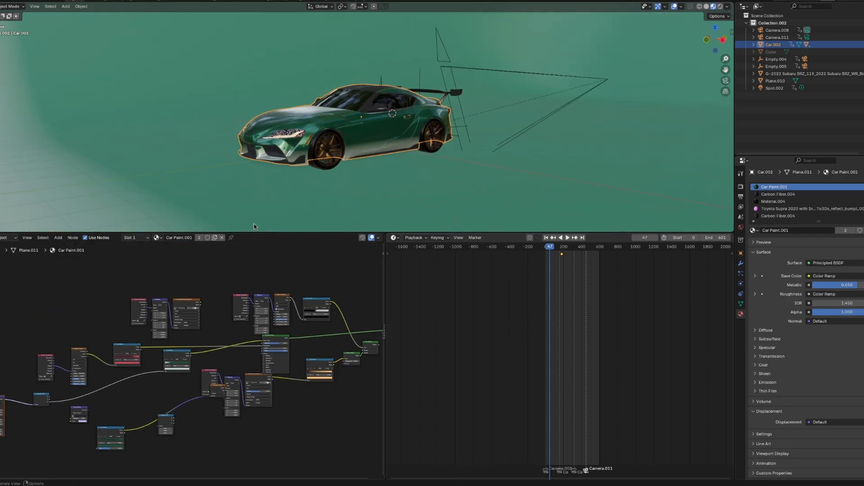
click(720, 6)
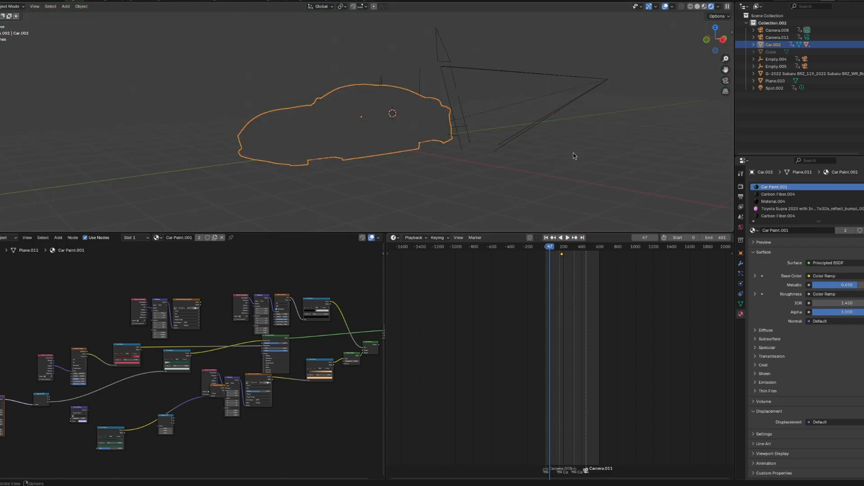
scroll(574, 155, up, 4)
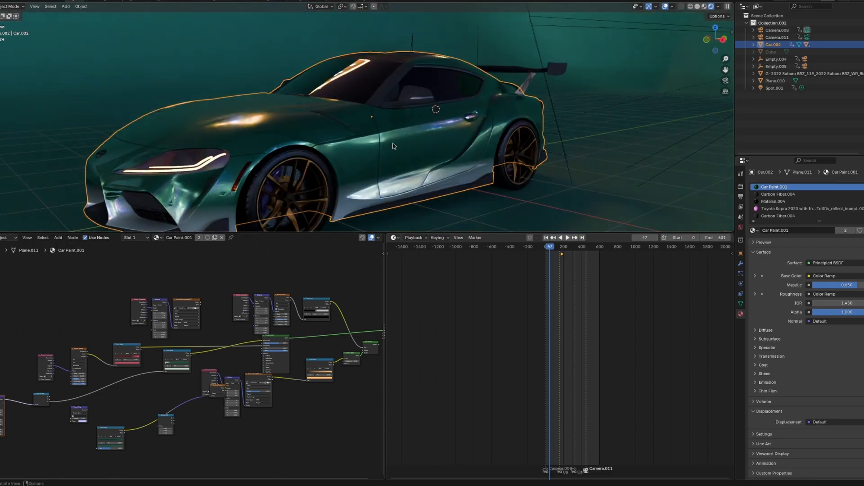
mouse_move(712, 39)
mouse_down()
mouse_move(552, 35)
mouse_move(707, 42)
mouse_up()
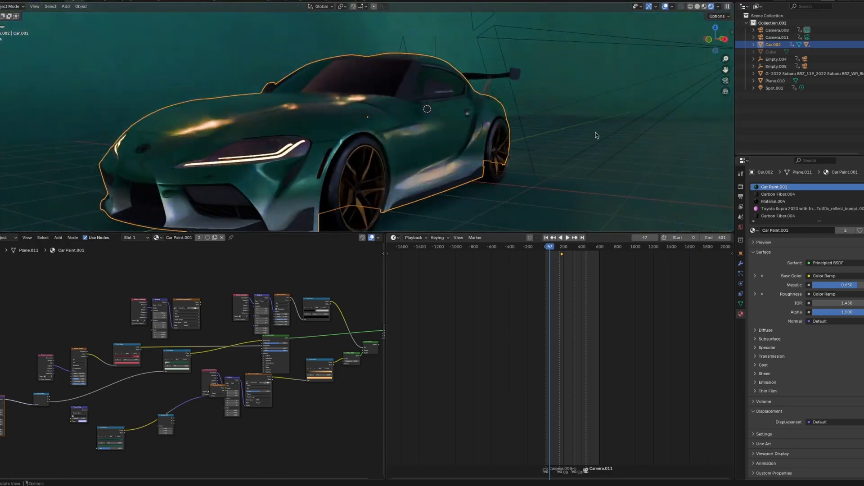
scroll(587, 140, down, 4)
scroll(581, 146, up, 5)
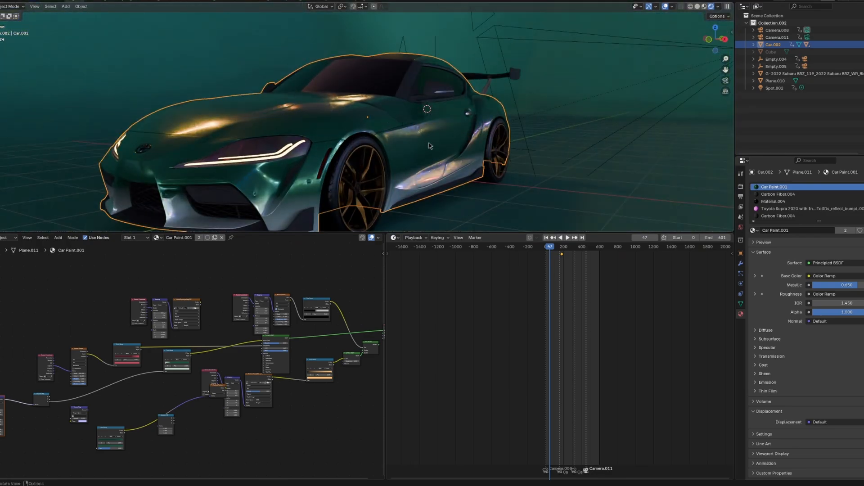
scroll(507, 185, down, 4)
scroll(506, 188, up, 6)
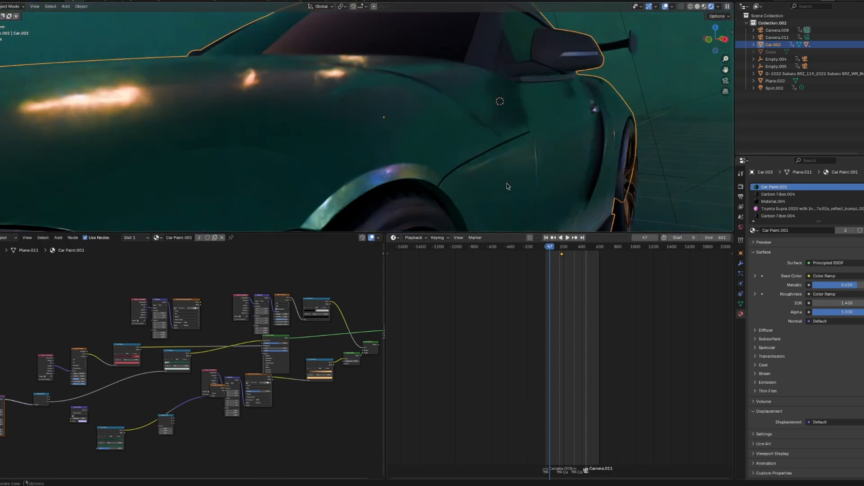
scroll(585, 126, down, 3)
- View the city night environment surrounding the studio backdrop in the rendered viewport
drag(706, 35, 671, 167)
scroll(572, 156, down, 12)
drag(719, 36, 723, 35)
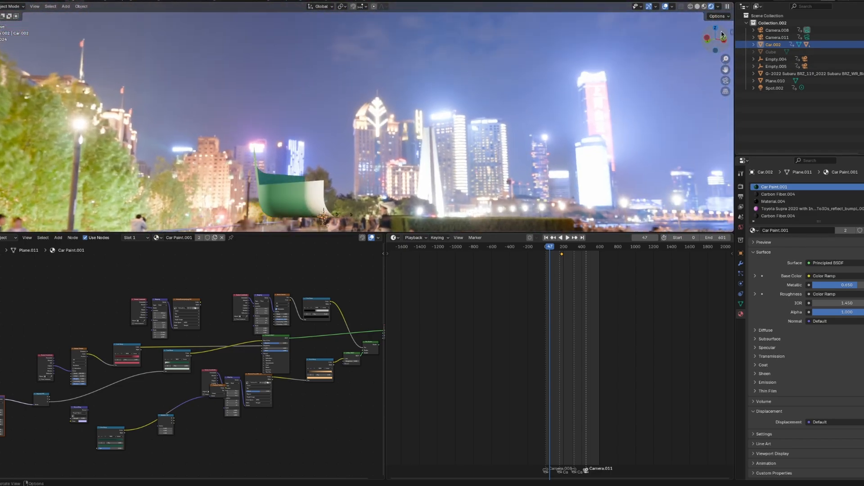
scroll(562, 175, up, 2)
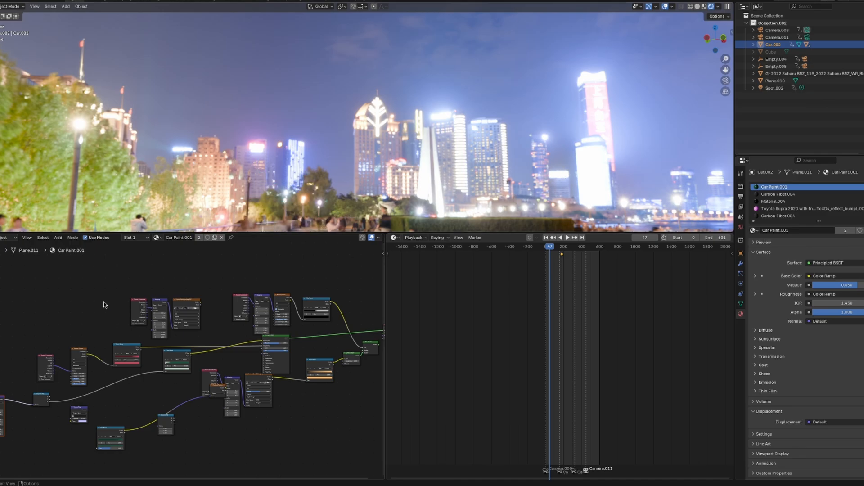
- Switch the shader editor to the World shader and bring the World.003 background nodes into view
click(8, 238)
click(8, 265)
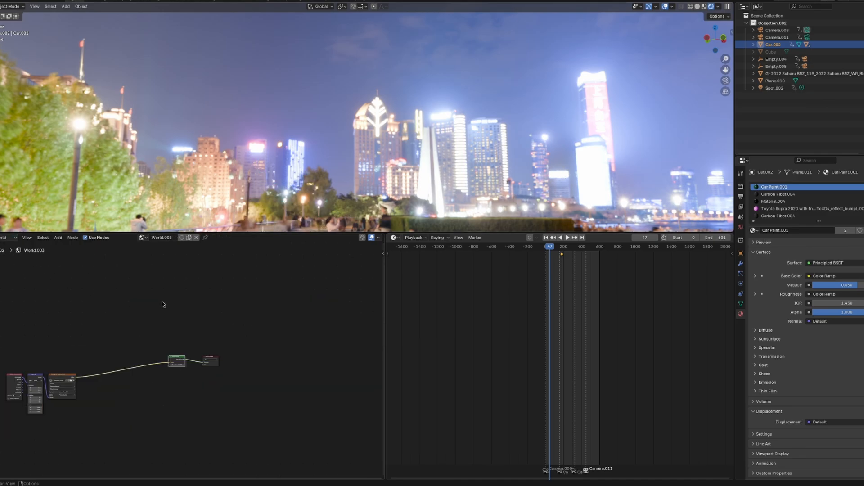
scroll(14, 430, up, 7)
scroll(12, 420, down, 7)
click(1, 405)
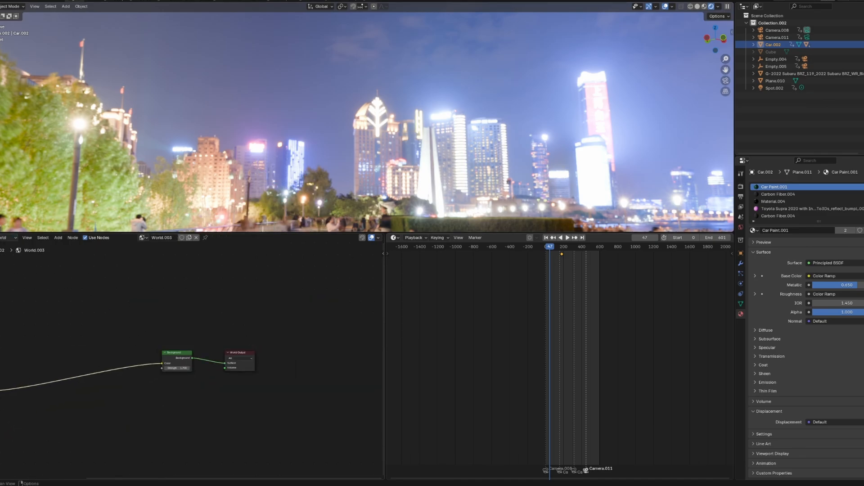
- Replace the world environment texture image with small_empty_room_1_4k.exr from the HDRI folder
key(KP_Decimal)
scroll(1, 405, up, 1)
scroll(177, 361, up, 5)
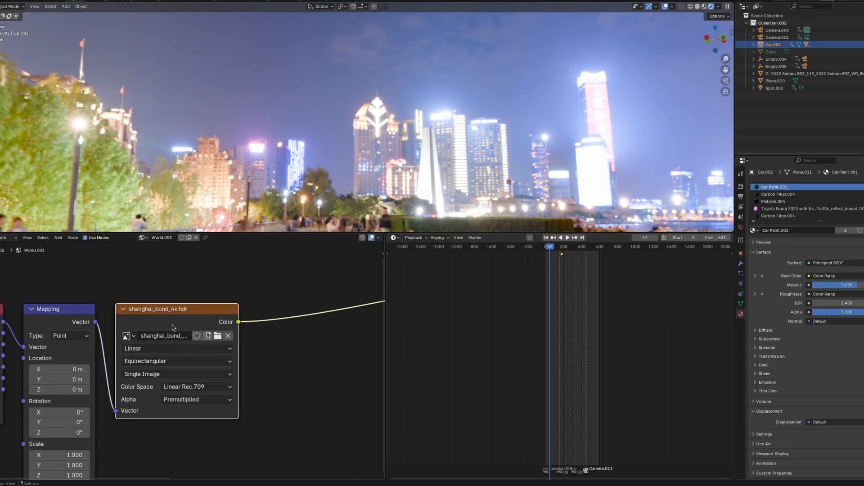
click(218, 336)
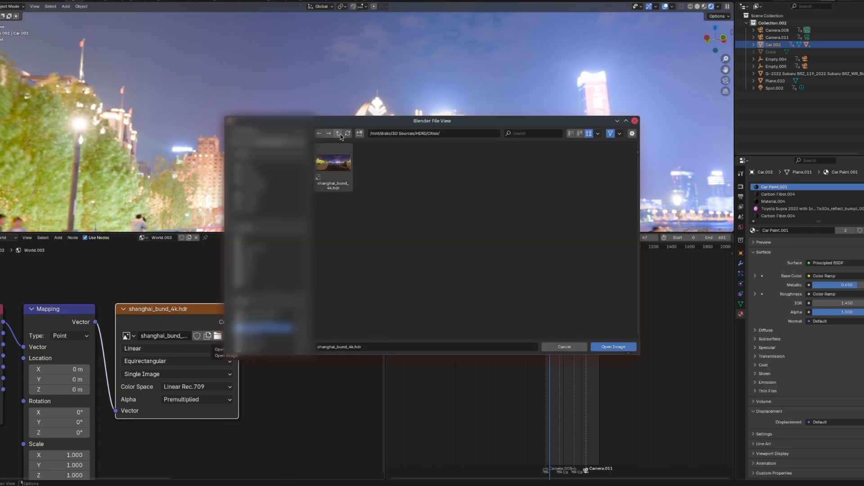
click(338, 133)
double_click(506, 180)
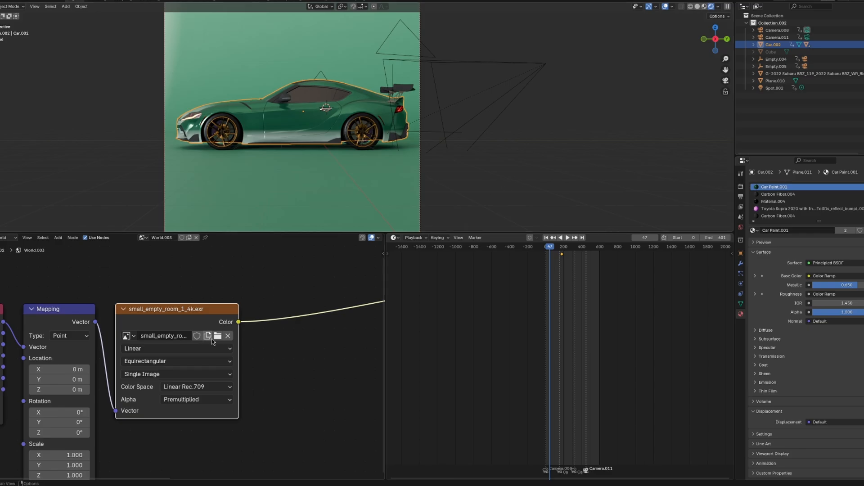
- Try goegap_4k.exr and syferfontein_1d_clear_4k.hdr in turn as the world environment image
click(217, 336)
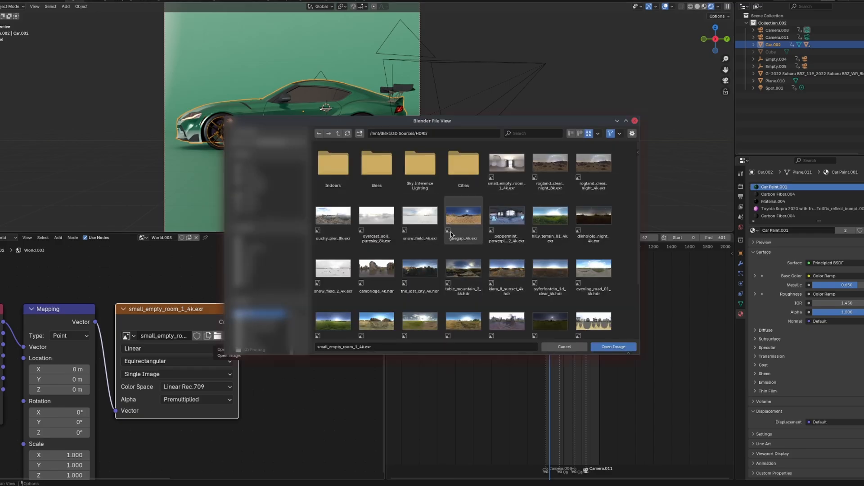
double_click(451, 234)
click(218, 336)
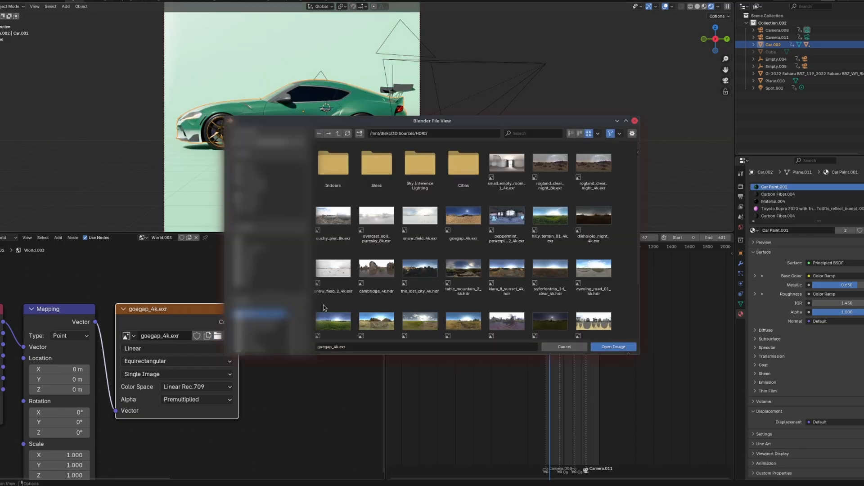
scroll(556, 229, down, 2)
double_click(558, 228)
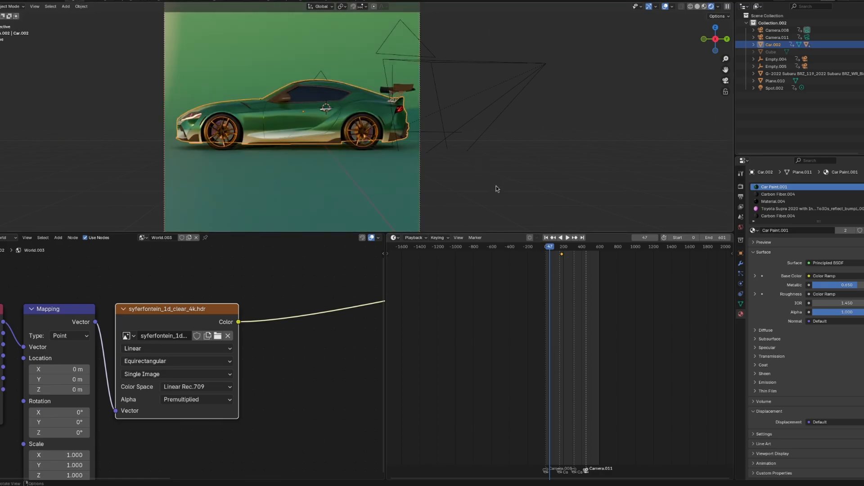
- Load ouchy_pier_8k.exr as the world environment image and check the car's lighting in the camera view
click(218, 336)
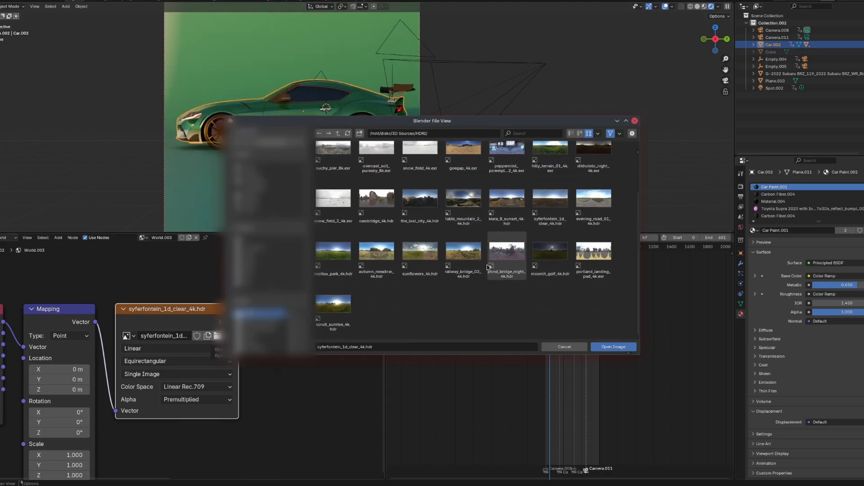
scroll(393, 255, up, 3)
double_click(333, 216)
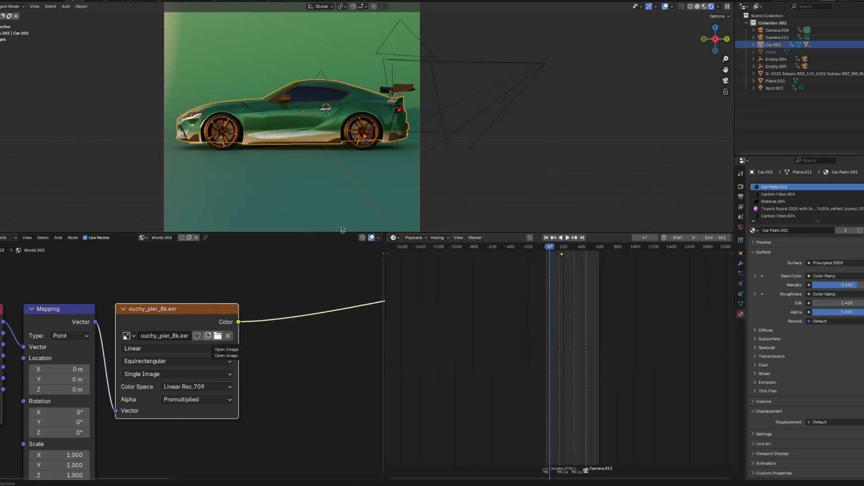
scroll(510, 160, down, 4)
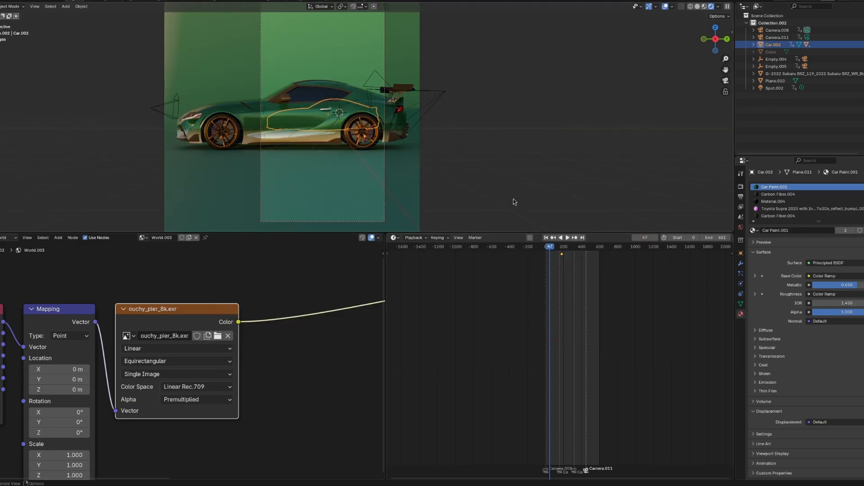
scroll(513, 199, up, 5)
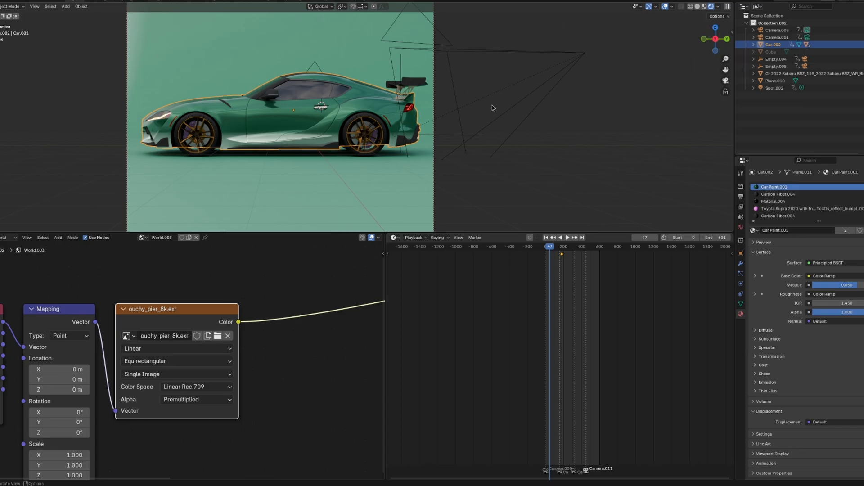
- Switch the shader editor back to the car's Car Paint.001 material and recolor the Color Ramp's second stop dark red
click(8, 238)
click(14, 259)
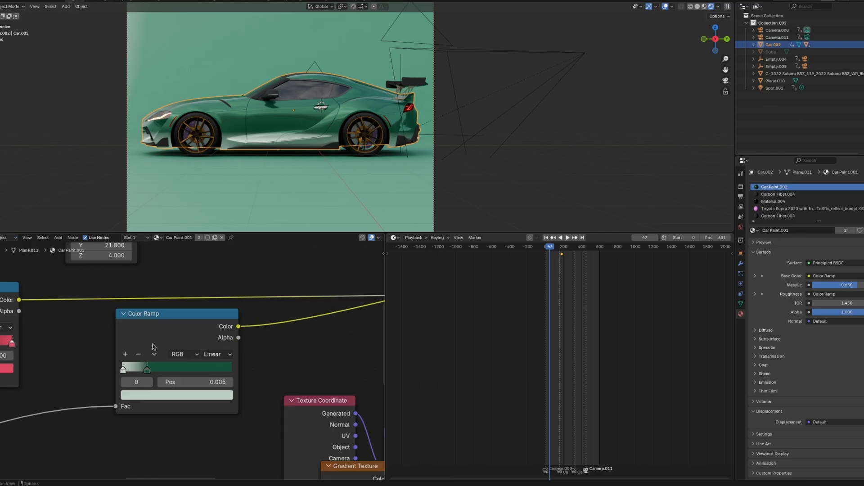
scroll(158, 351, down, 1)
click(153, 368)
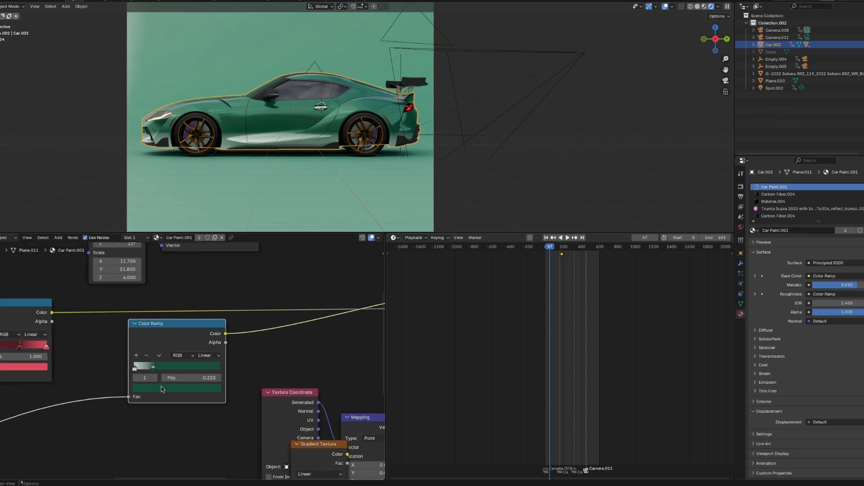
click(161, 386)
drag(169, 303, 174, 311)
- Select the backdrop Plane.010 and change the second Color Ramp stop of its Blanket.002 material to dark red
click(310, 218)
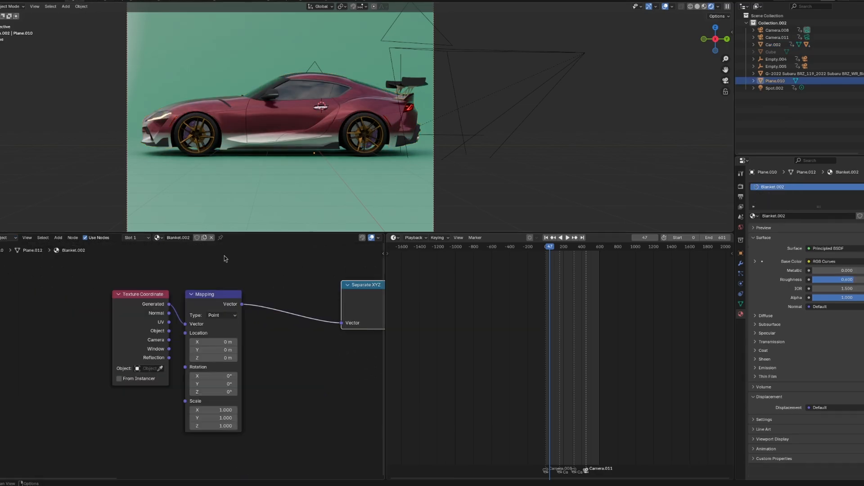
scroll(178, 359, down, 3)
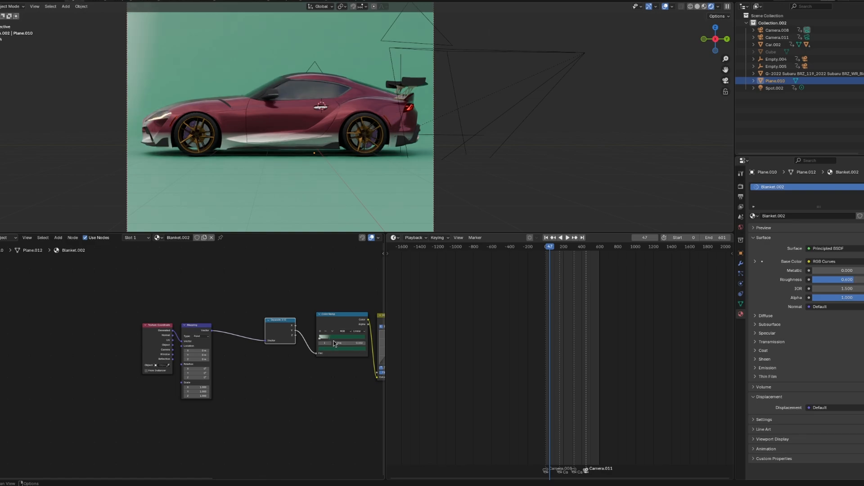
click(336, 347)
click(338, 350)
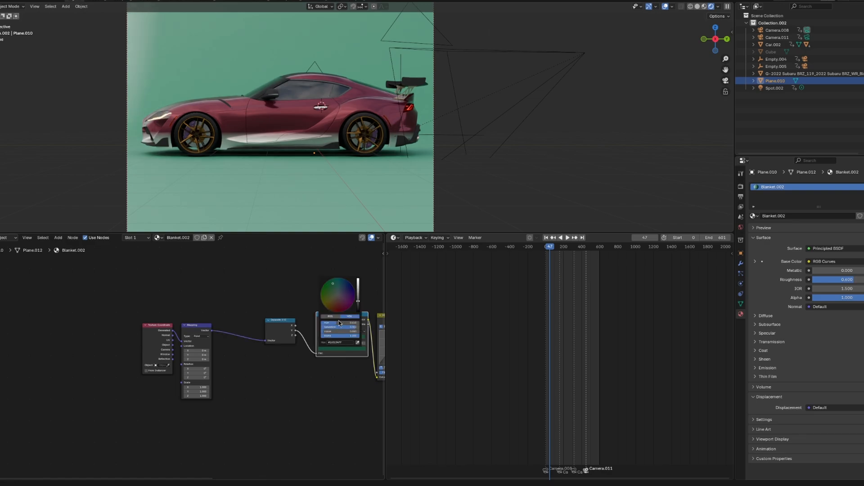
click(344, 298)
mouse_move(344, 298)
mouse_down()
mouse_move(330, 301)
mouse_move(340, 310)
mouse_up()
- Examine the whole curved backdrop and its white-to-red gradient from outside the camera
scroll(334, 197, down, 5)
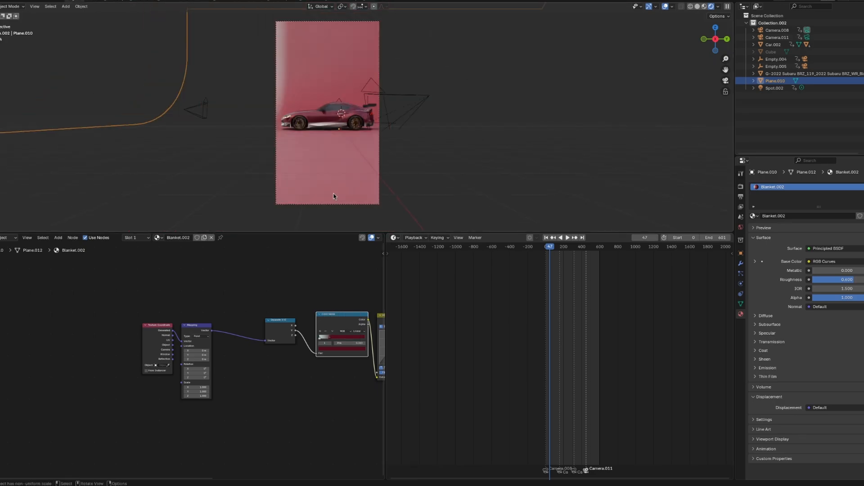
drag(708, 46, 593, 95)
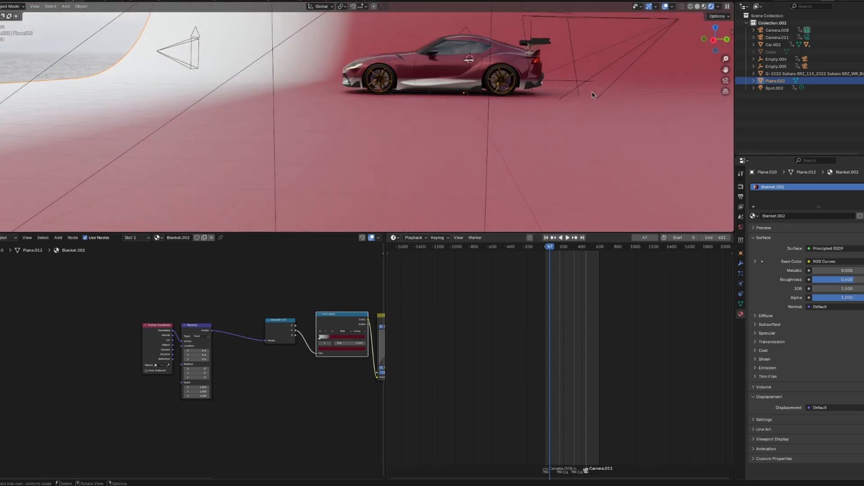
scroll(447, 67, down, 8)
scroll(410, 165, up, 3)
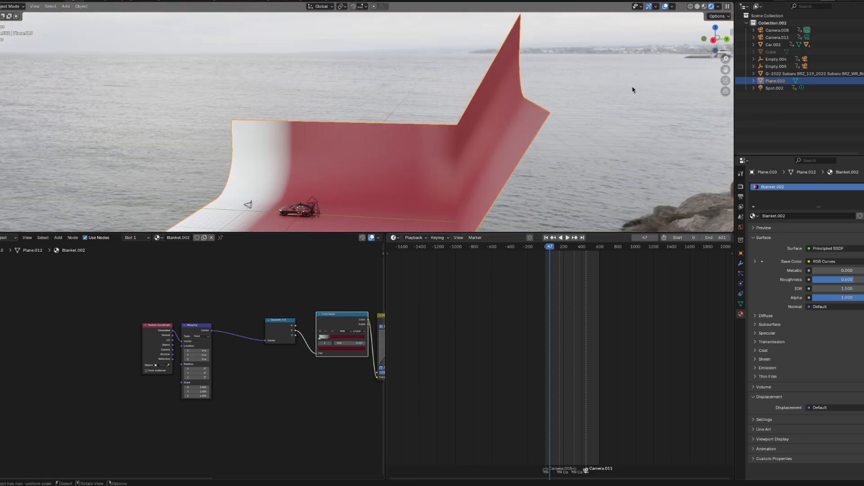
scroll(599, 201, up, 6)
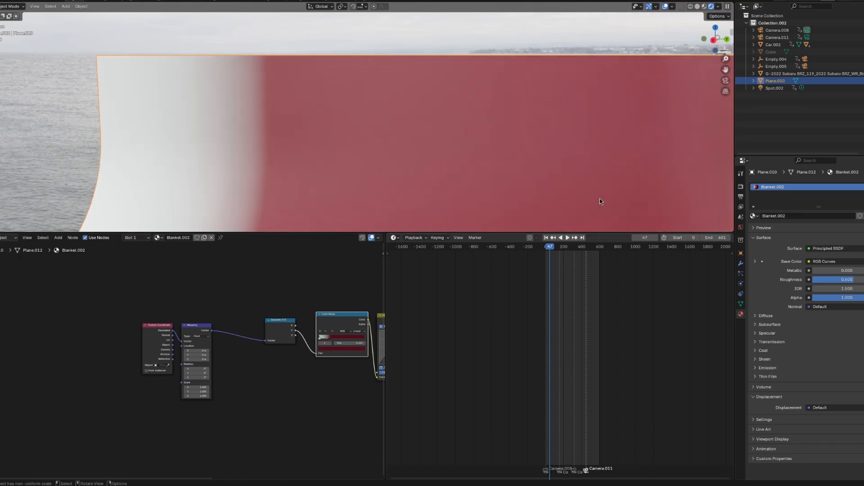
- Return to the camera view and inspect how the red car paint blends with the backdrop, up close and from afar
key(KP_0)
scroll(600, 198, up, 6)
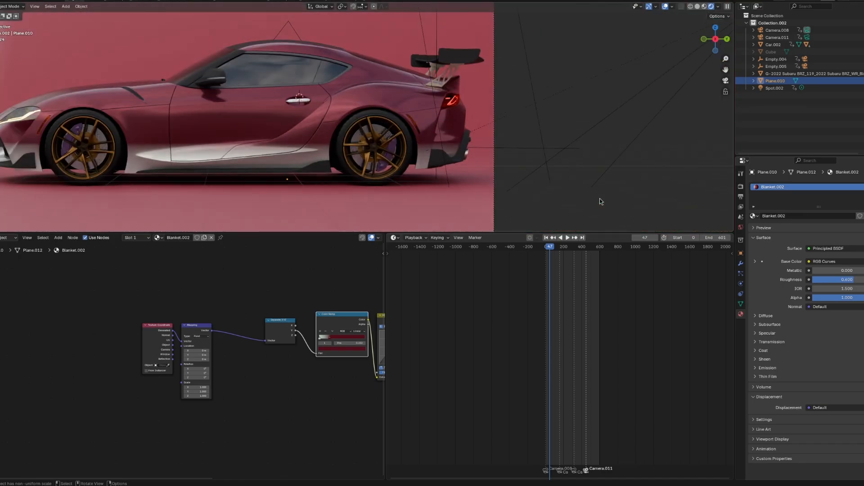
scroll(419, 170, down, 3)
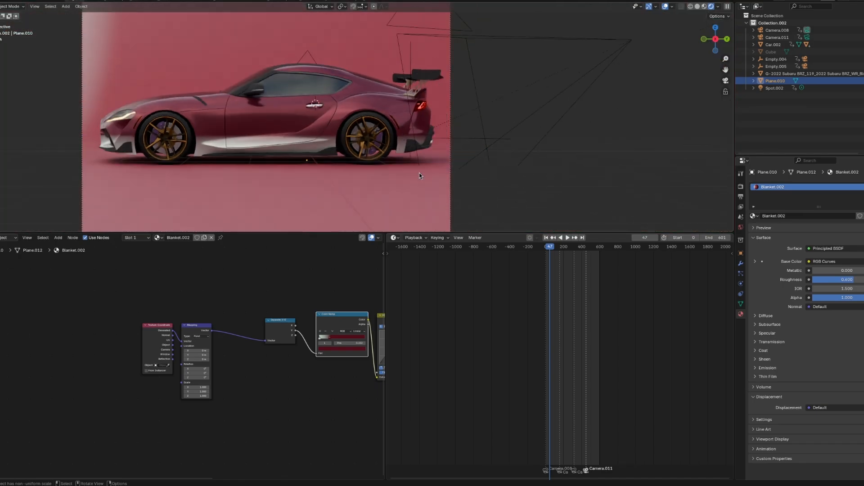
scroll(201, 140, down, 3)
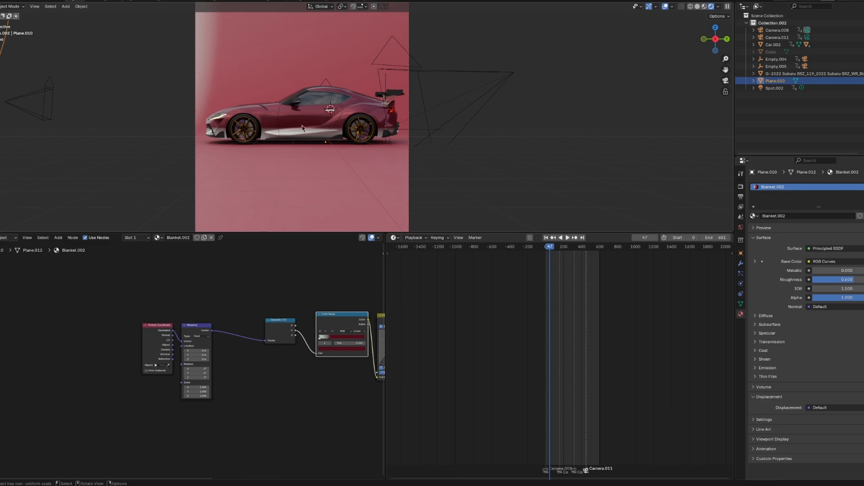
scroll(224, 170, up, 4)
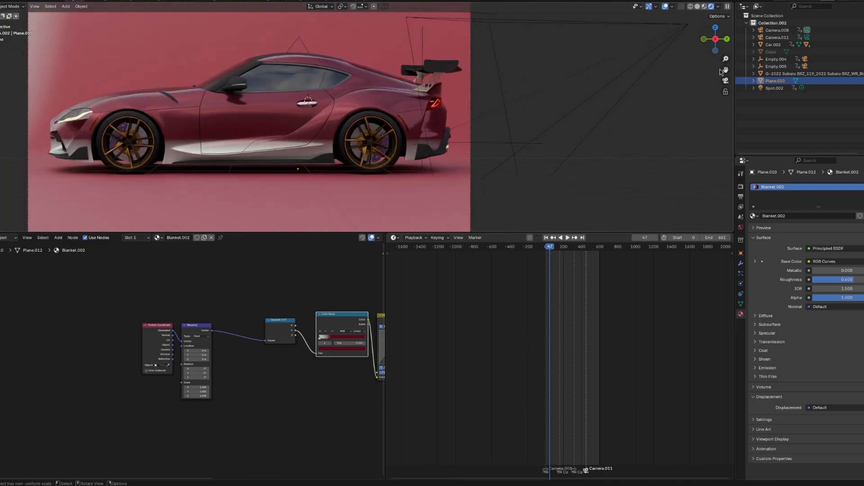
drag(724, 70, 588, 196)
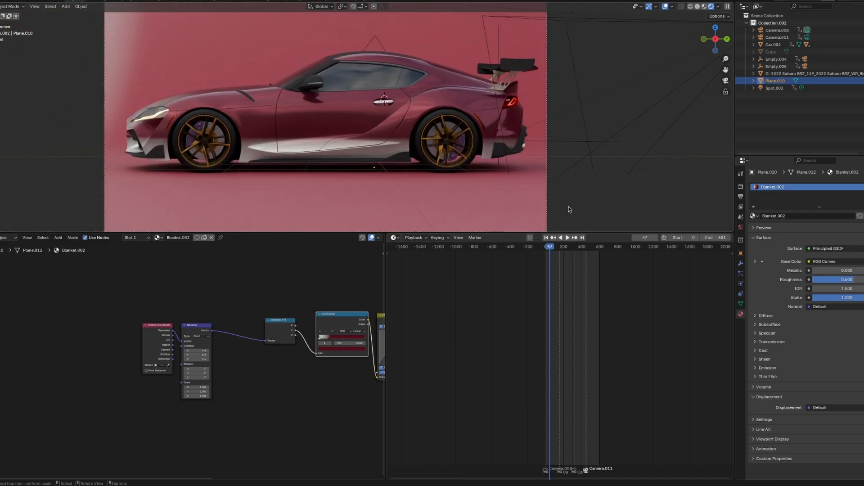
scroll(565, 203, down, 3)
scroll(562, 195, up, 4)
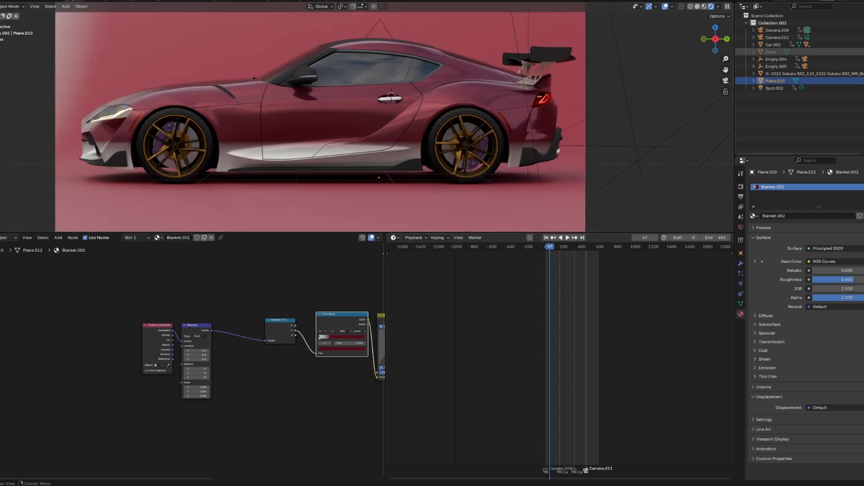
- Unhide the Cube object in the viewport and check its effect on the car scene
scroll(522, 159, down, 4)
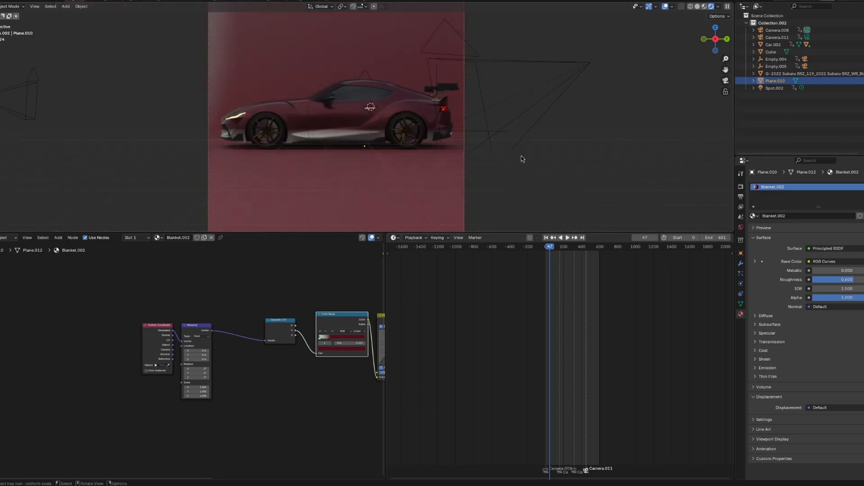
scroll(522, 156, down, 4)
scroll(505, 208, up, 4)
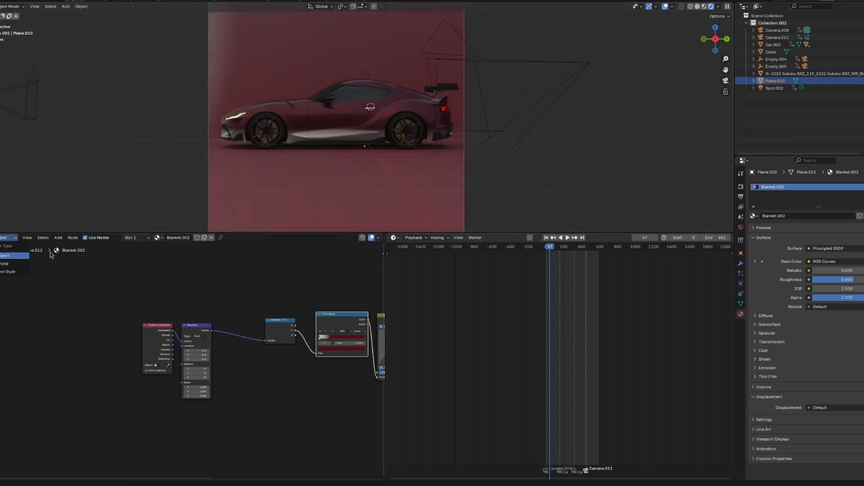
- Switch the shader editor to the World shader and bring its environment texture node into view
scroll(198, 279, down, 2)
click(9, 237)
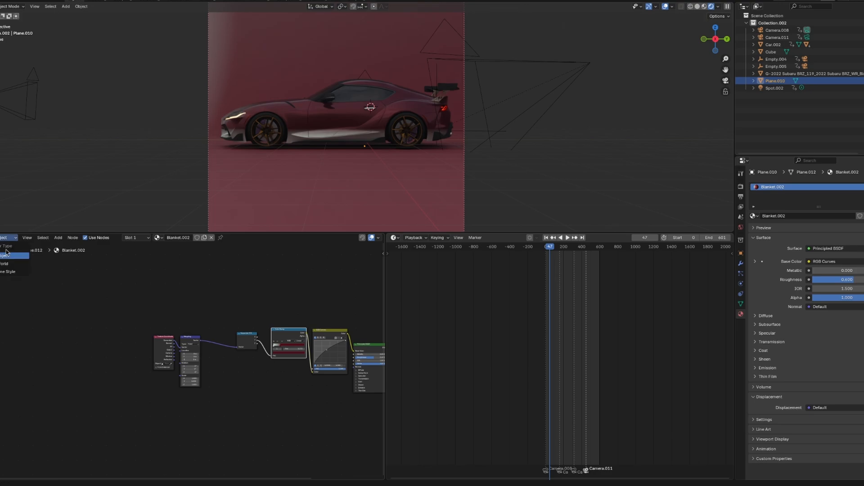
click(10, 255)
scroll(178, 361, up, 4)
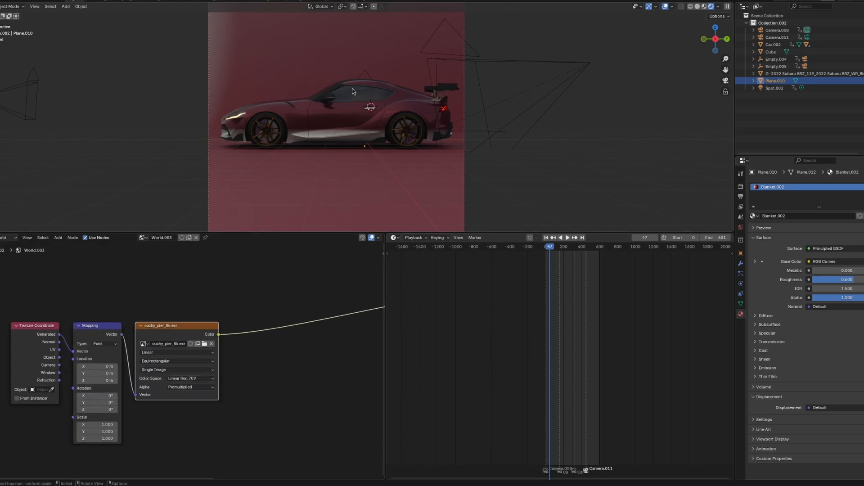
- Load syferfontein_1d_clear_4k.hdr as the world environment image for the red scene
click(204, 344)
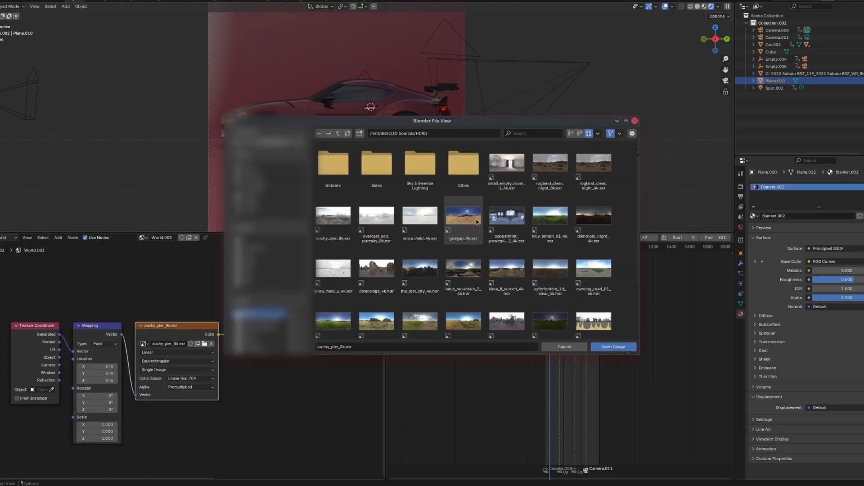
scroll(576, 210, down, 2)
scroll(569, 216, up, 2)
double_click(550, 262)
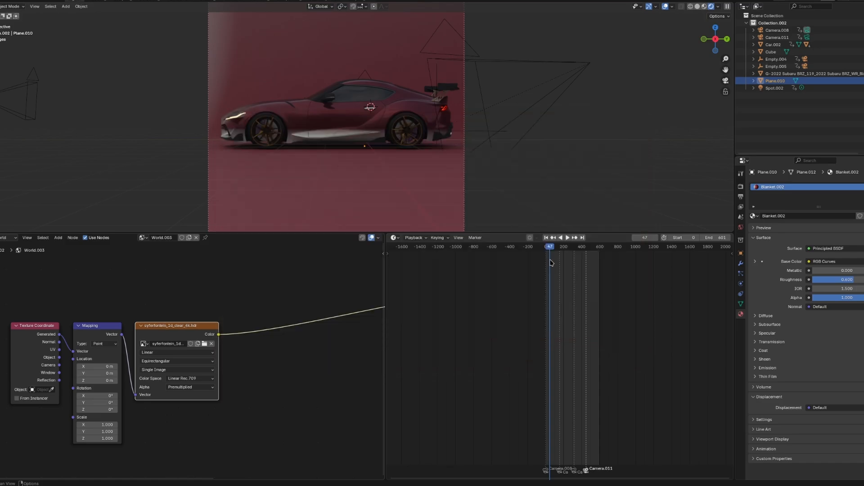
- Set the world environment image to circus_arena_4k.hdr from the Indoors folder
click(205, 344)
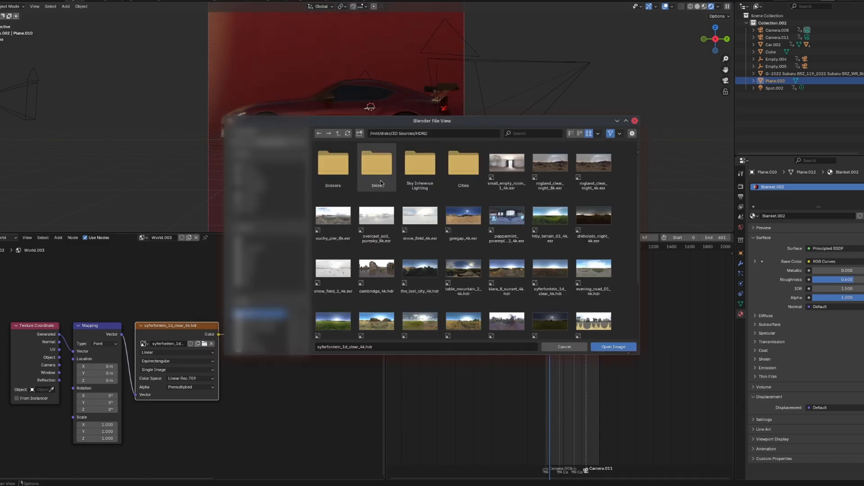
double_click(367, 167)
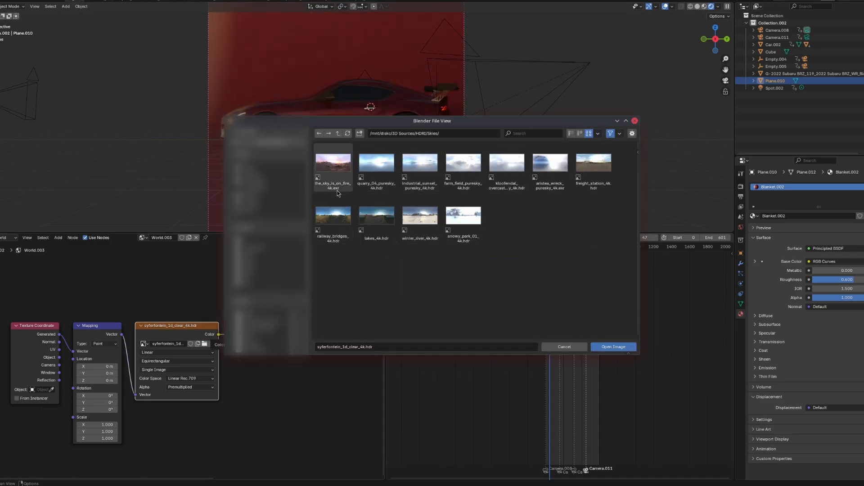
click(338, 133)
double_click(333, 163)
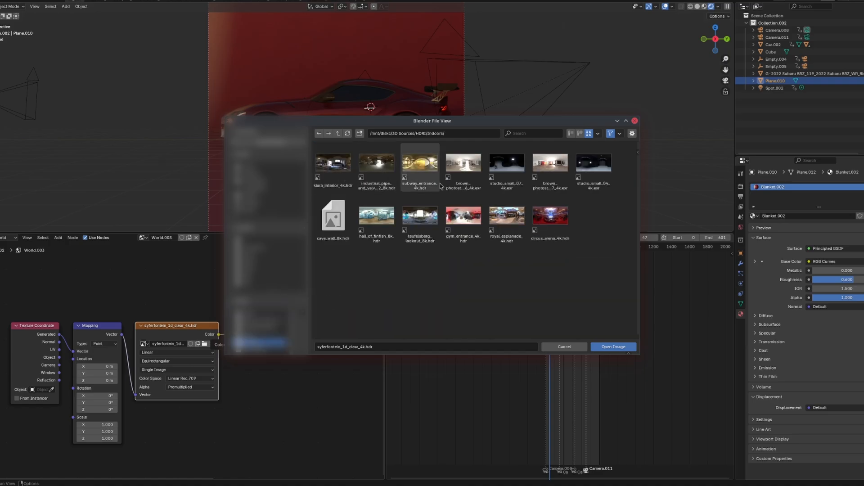
double_click(550, 215)
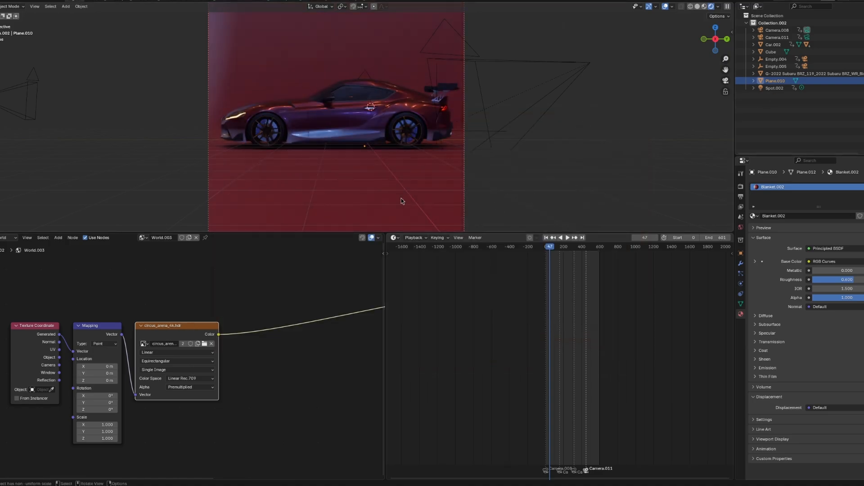
- Look at the newly lit scene from an angle, then inspect the car closely through the camera
drag(715, 39, 580, 158)
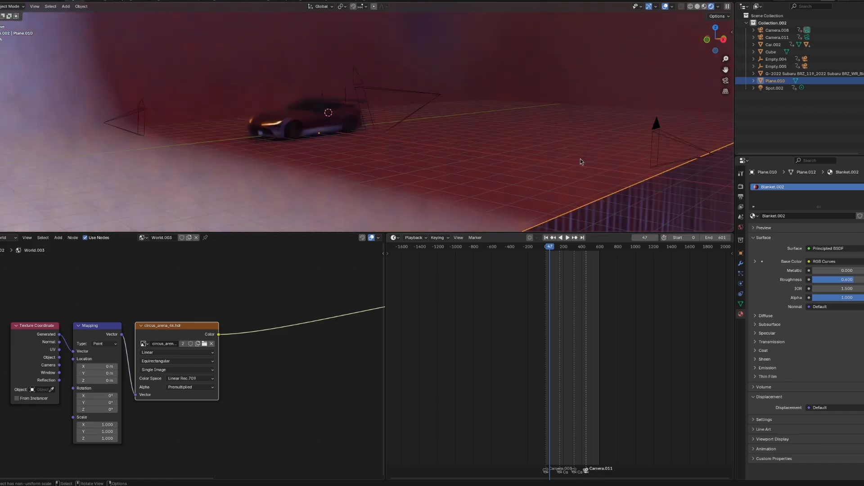
scroll(580, 158, up, 4)
click(725, 80)
scroll(525, 116, up, 5)
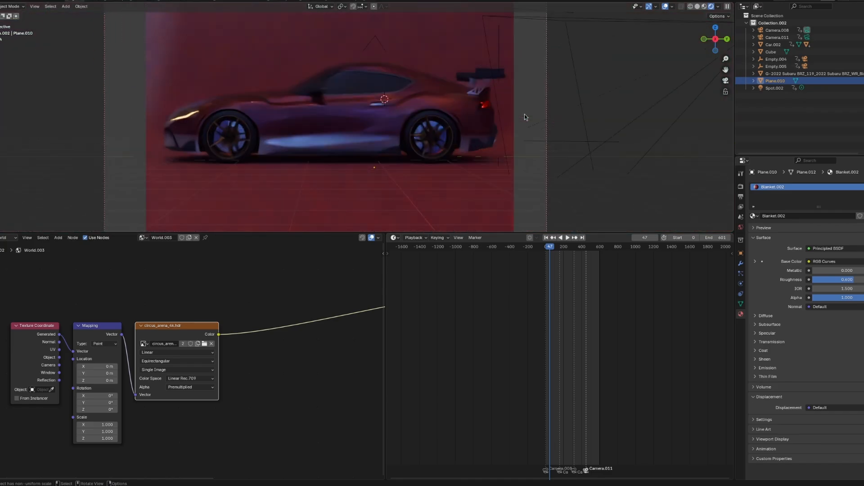
scroll(525, 117, up, 2)
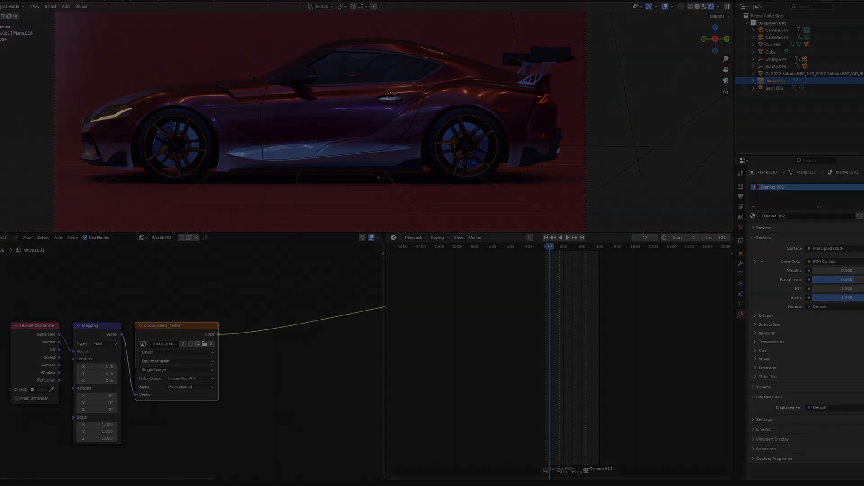